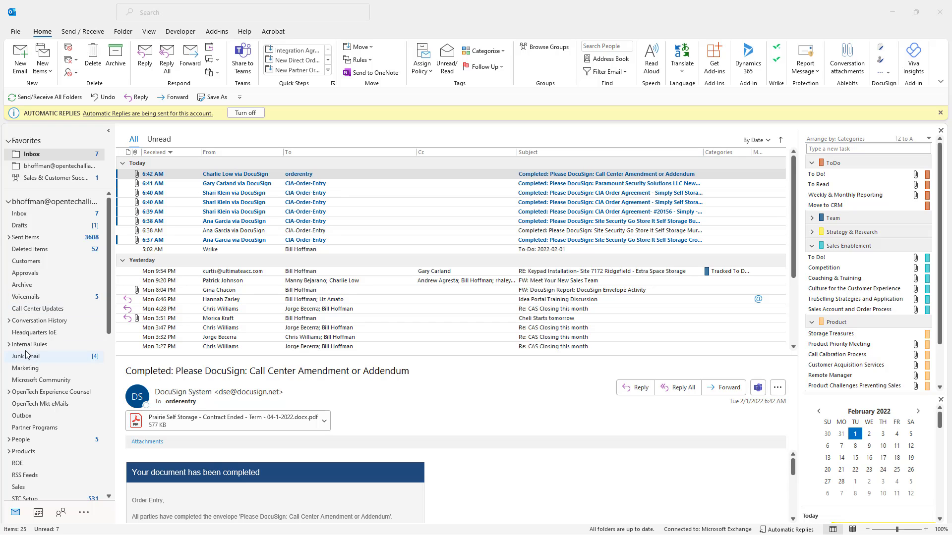
# Step: Expand the Internal Rules folder and its Completed Order Agreement subfolder to show the order folders
pyautogui.click(9, 344)
pyautogui.click(9, 344)
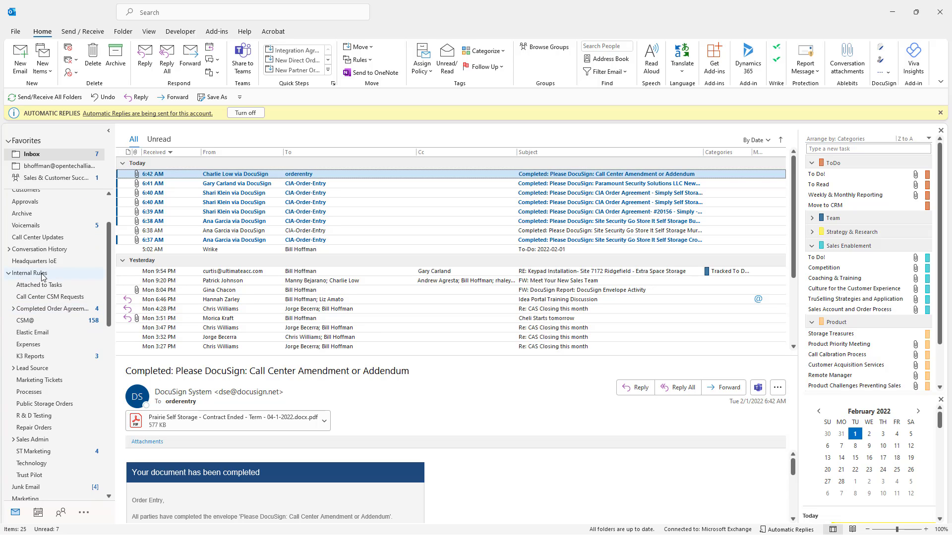
pyautogui.scroll(-2, 39, 276)
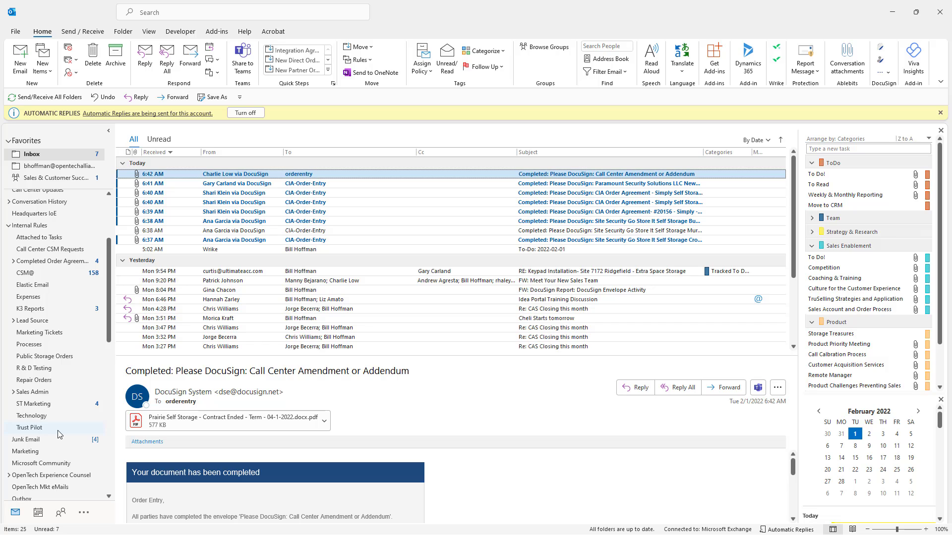
pyautogui.click(9, 226)
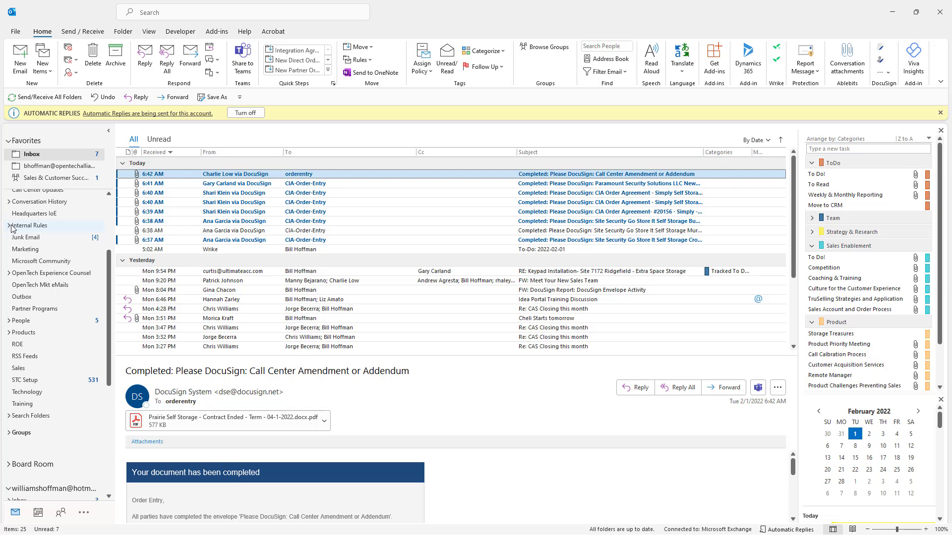
pyautogui.click(10, 225)
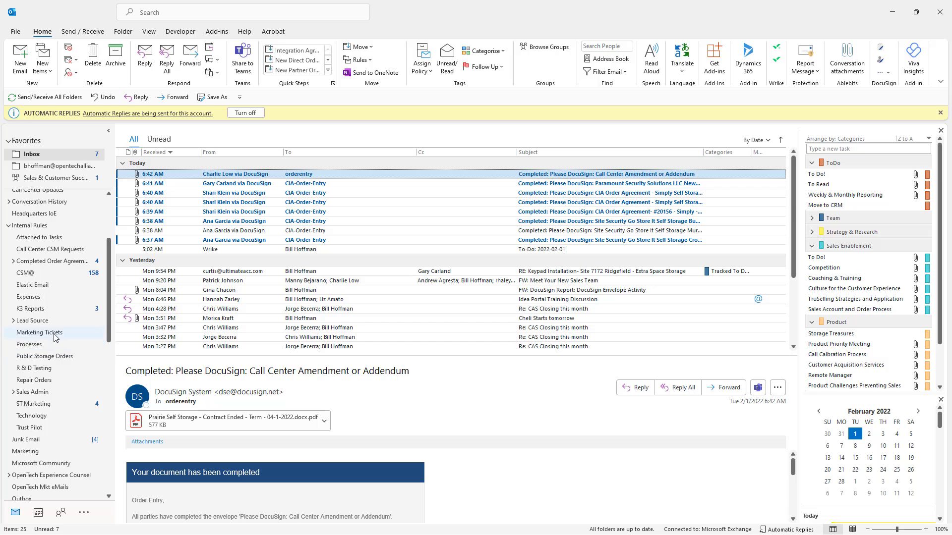
pyautogui.click(13, 261)
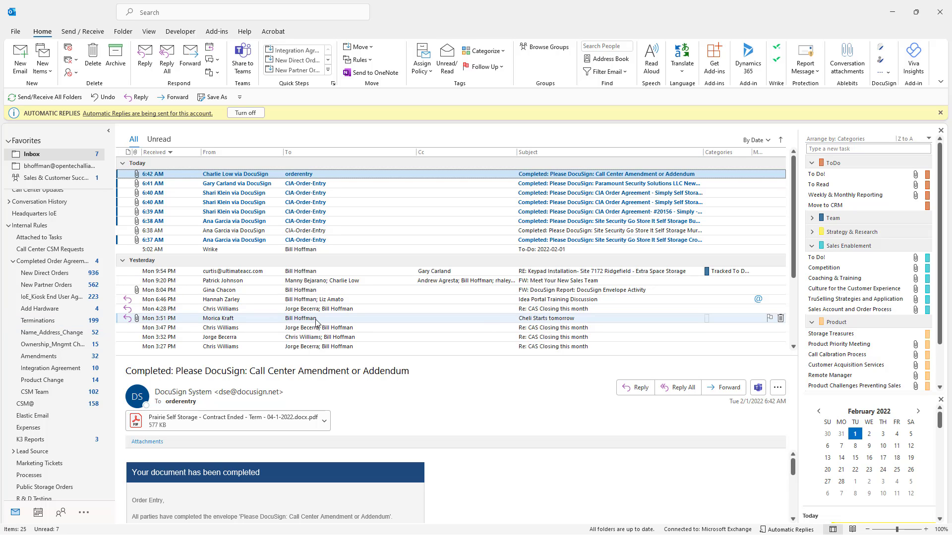
pyautogui.rightClick(262, 176)
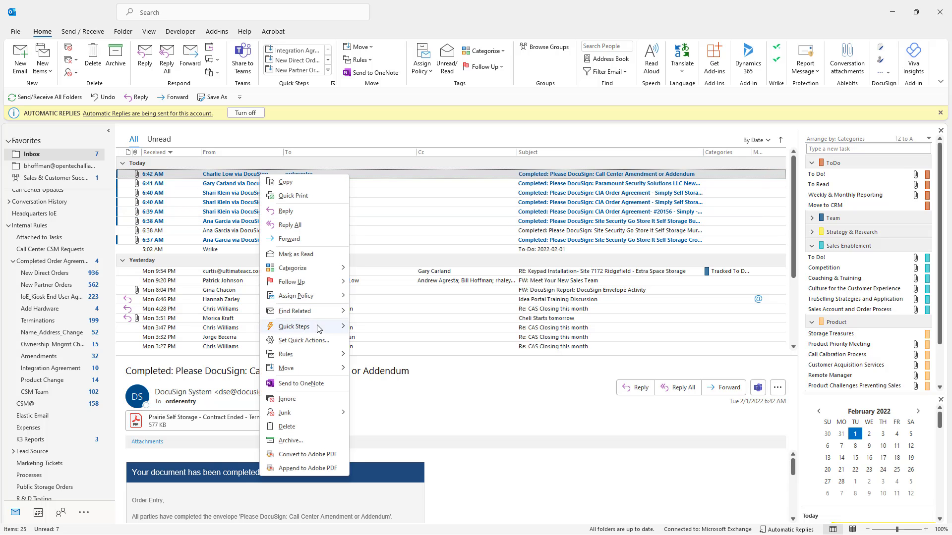
pyautogui.moveTo(331, 373)
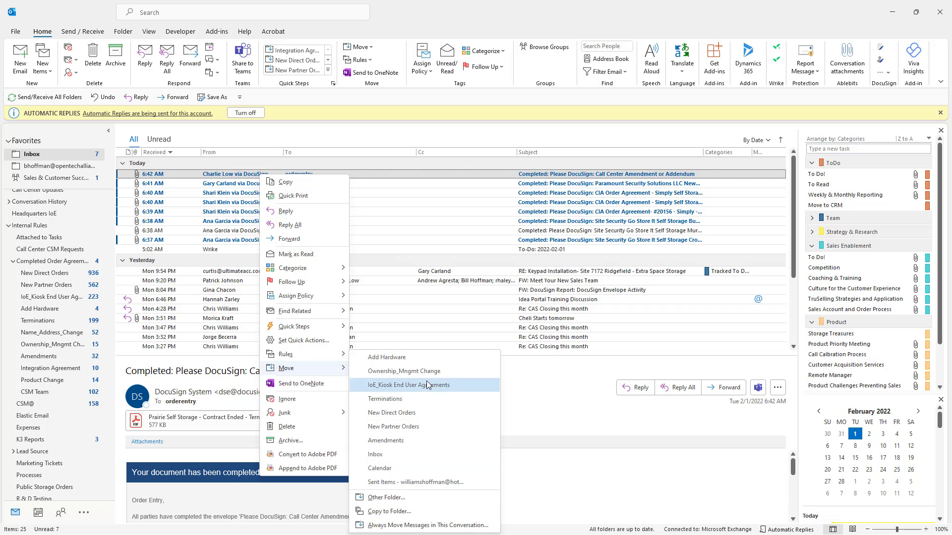
pyautogui.click(415, 498)
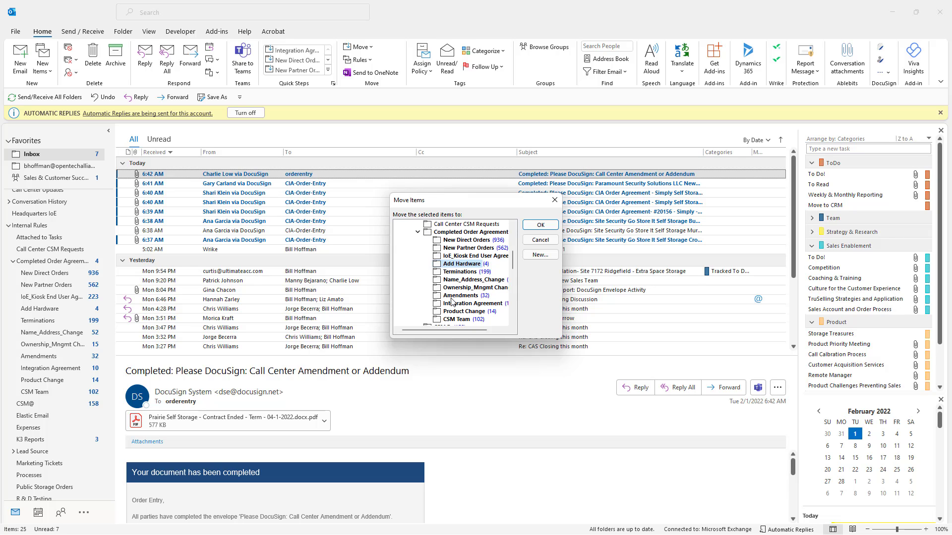
pyautogui.click(540, 239)
pyautogui.rightClick(285, 184)
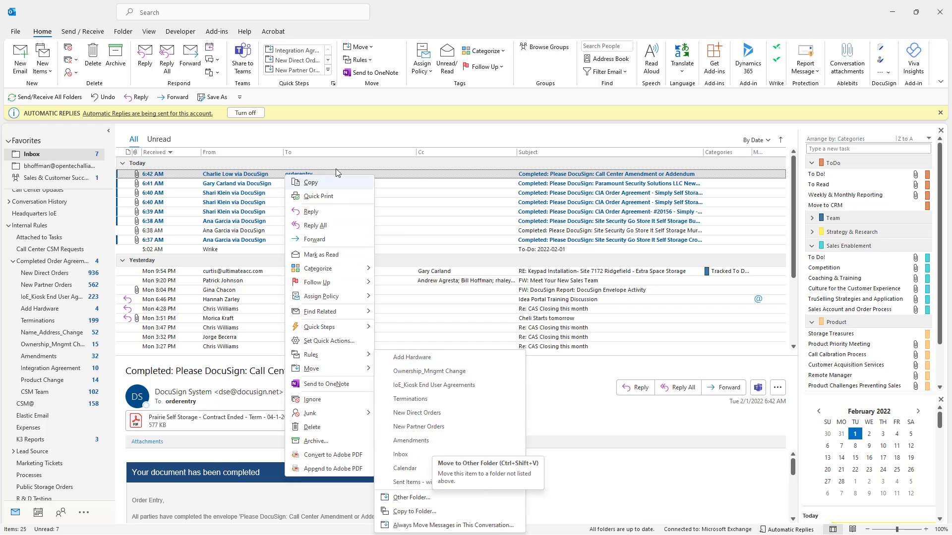
pyautogui.click(332, 134)
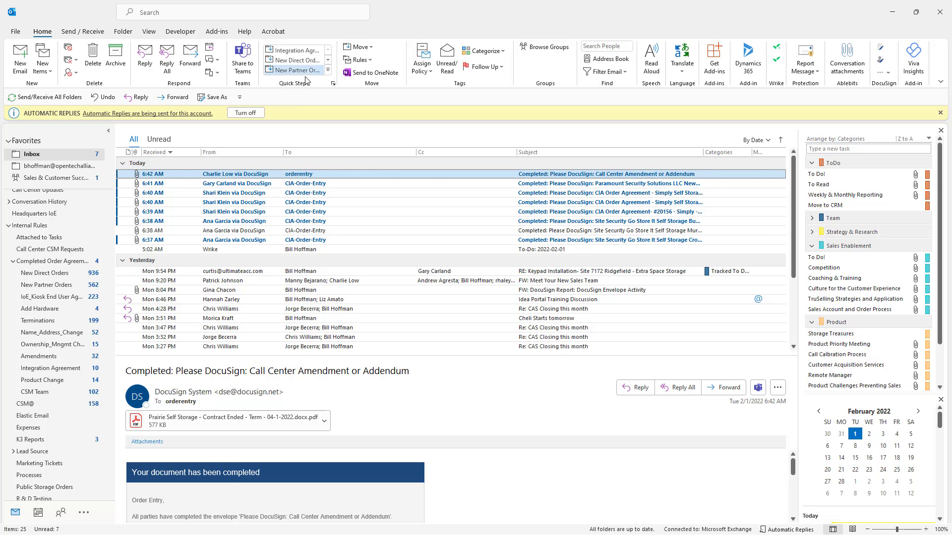
# Step: Create a quick step named Amendments that moves messages to the Amendments folder and marks them as read
pyautogui.click(328, 72)
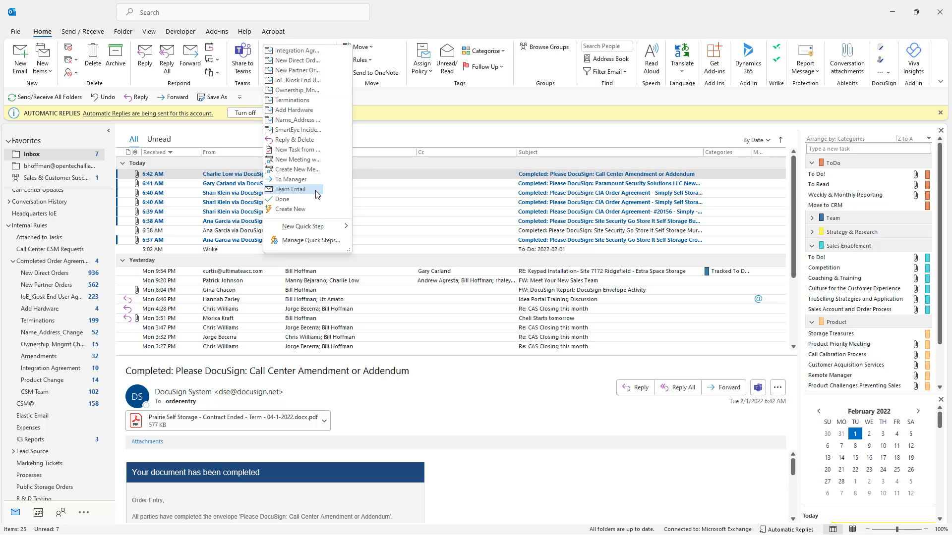
pyautogui.moveTo(319, 228)
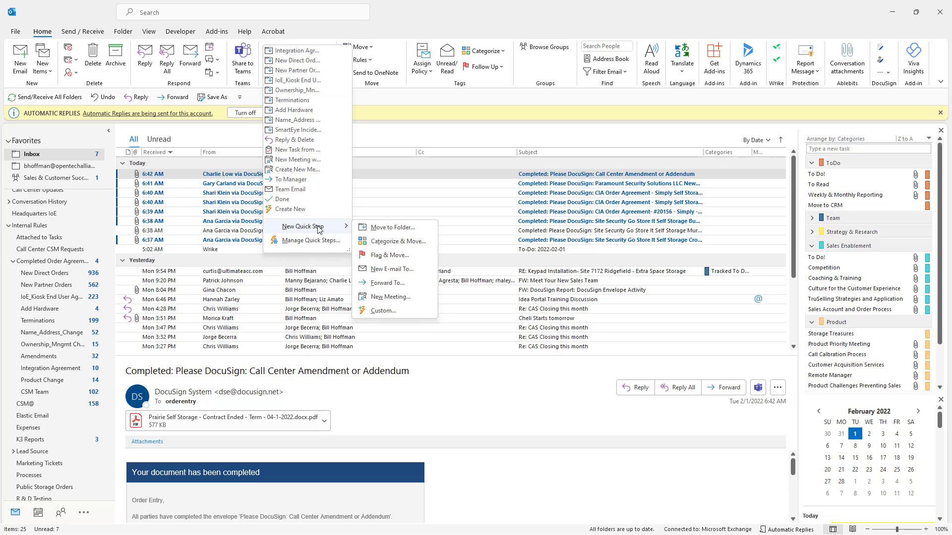
pyautogui.click(399, 229)
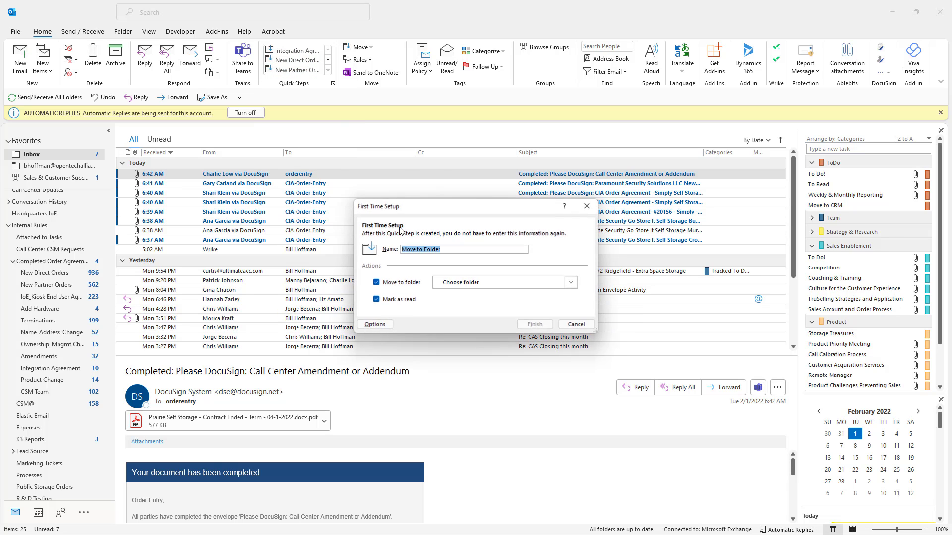
pyautogui.click(485, 284)
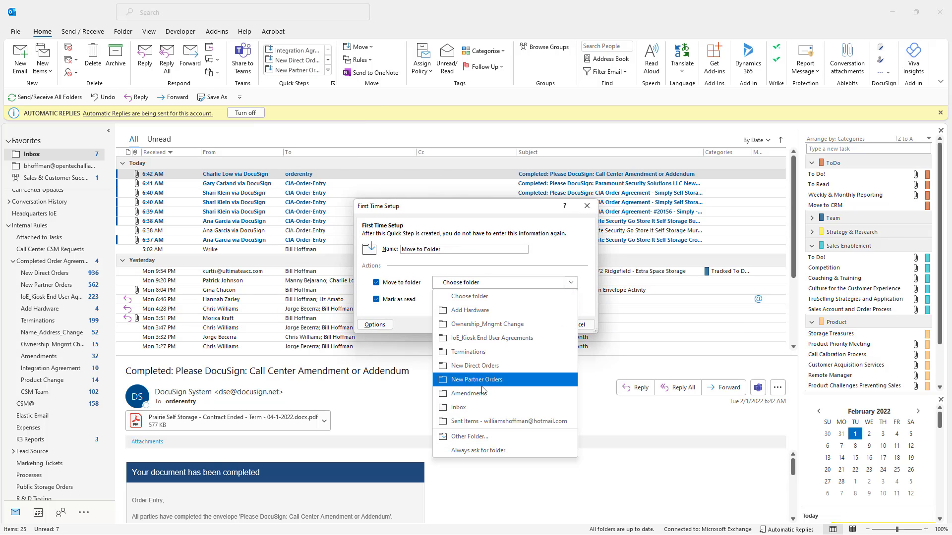
pyautogui.click(463, 395)
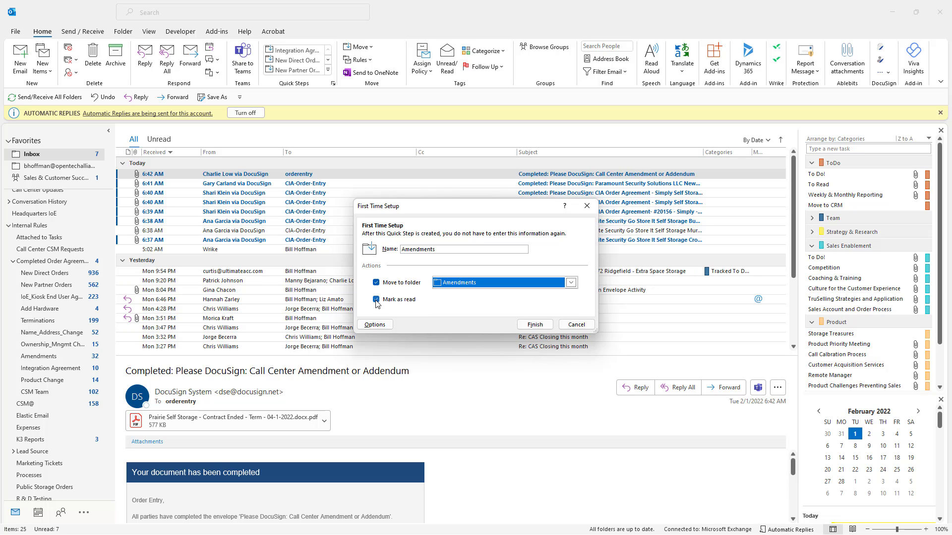
pyautogui.click(534, 325)
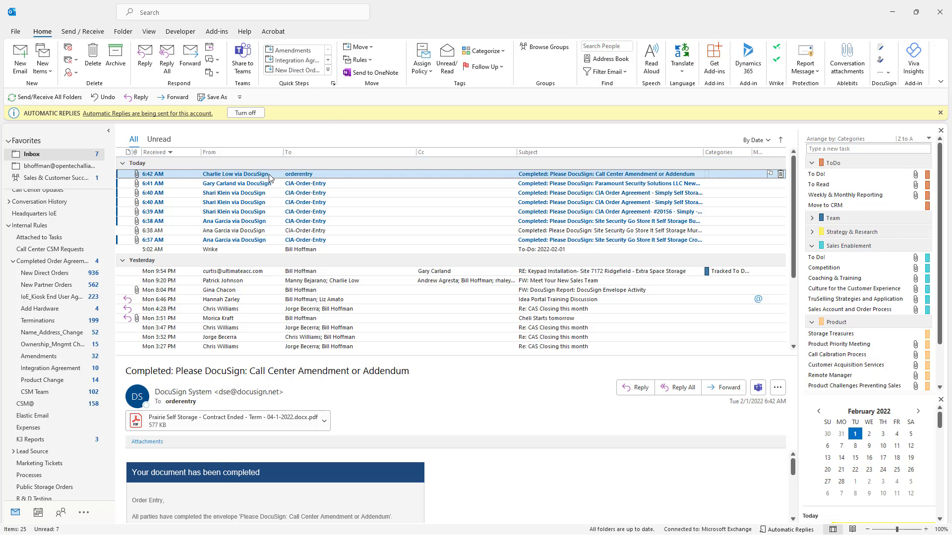
# Step: Run the Amendments quick step on the Call Center Amendment email and check for the message in the Amendments folder
pyautogui.click(287, 71)
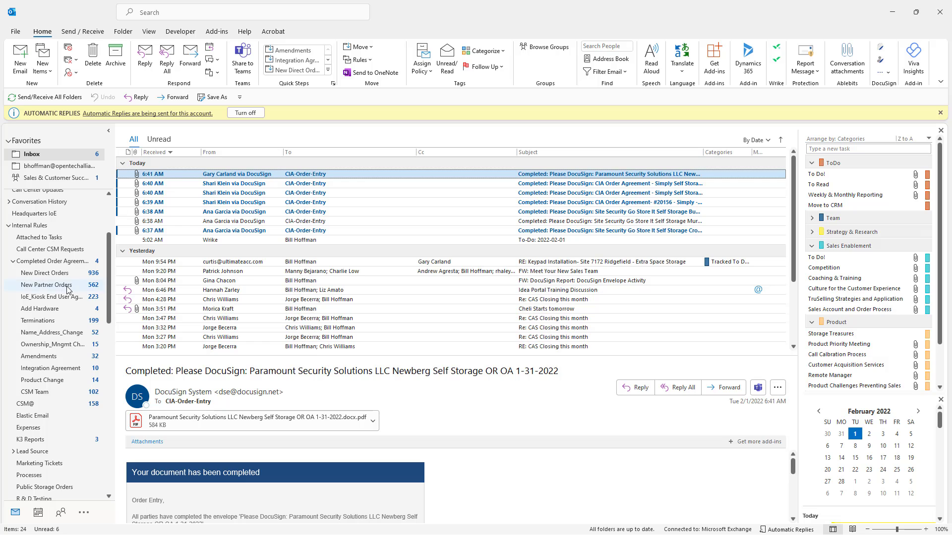
pyautogui.click(47, 358)
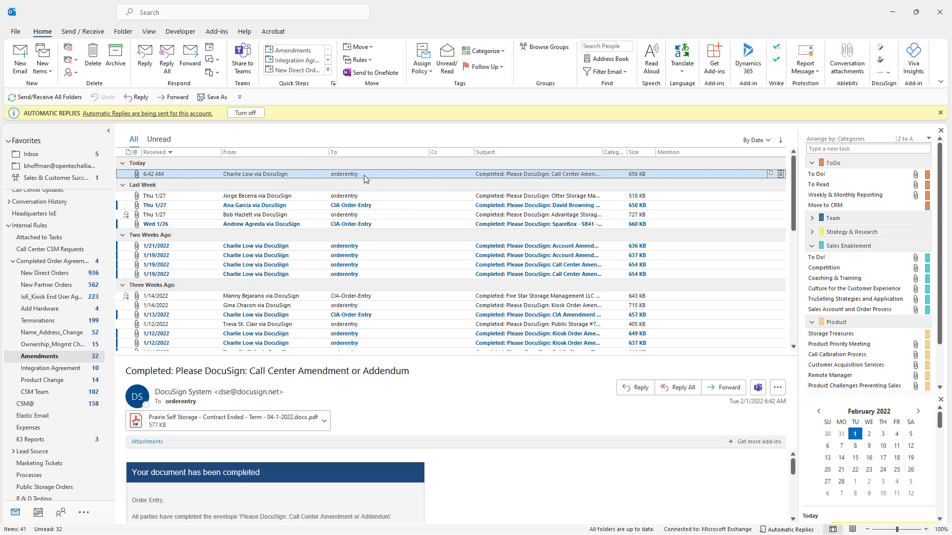
pyautogui.scroll(3, 61, 263)
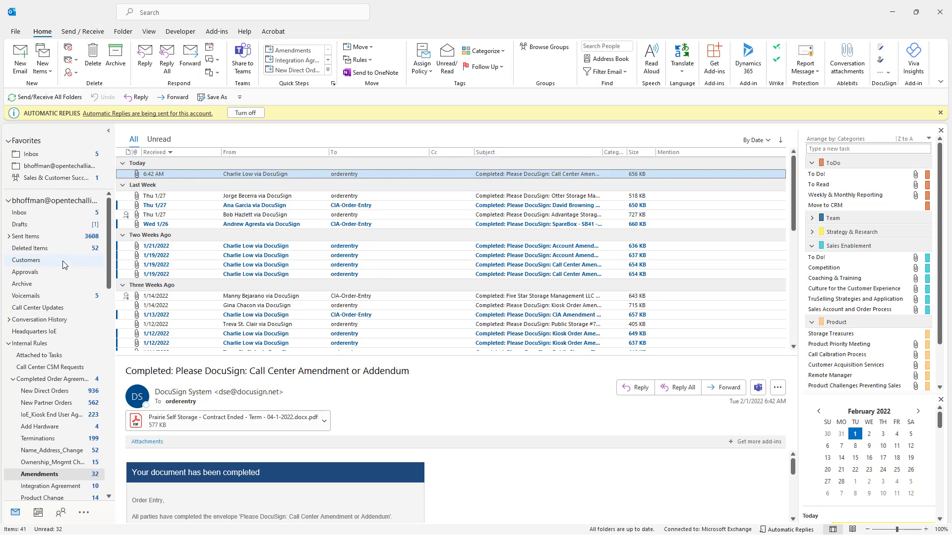
# Step: Using quick steps in the Inbox, move the Paramount Security Solutions email to New Partner Orders and the three CIA Order Agreement emails to New Direct Orders
pyautogui.click(49, 215)
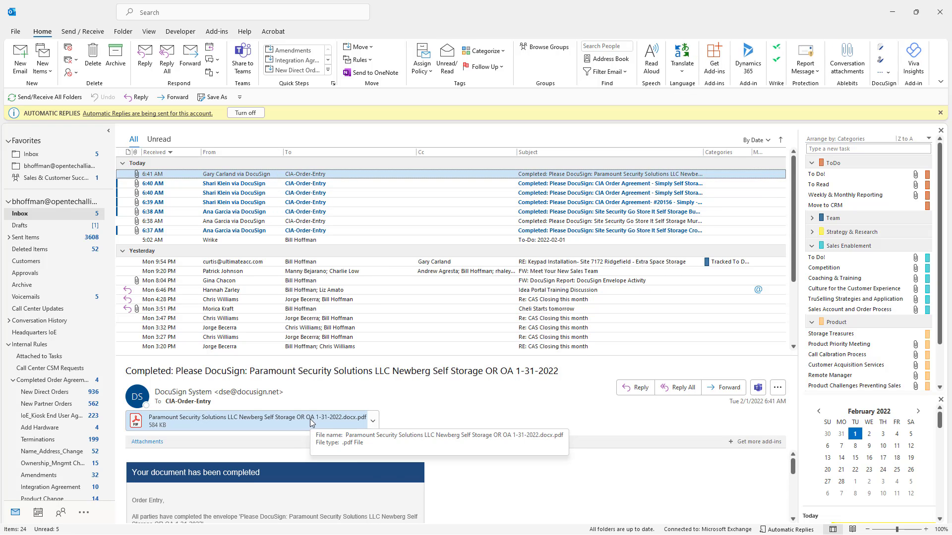
pyautogui.click(327, 71)
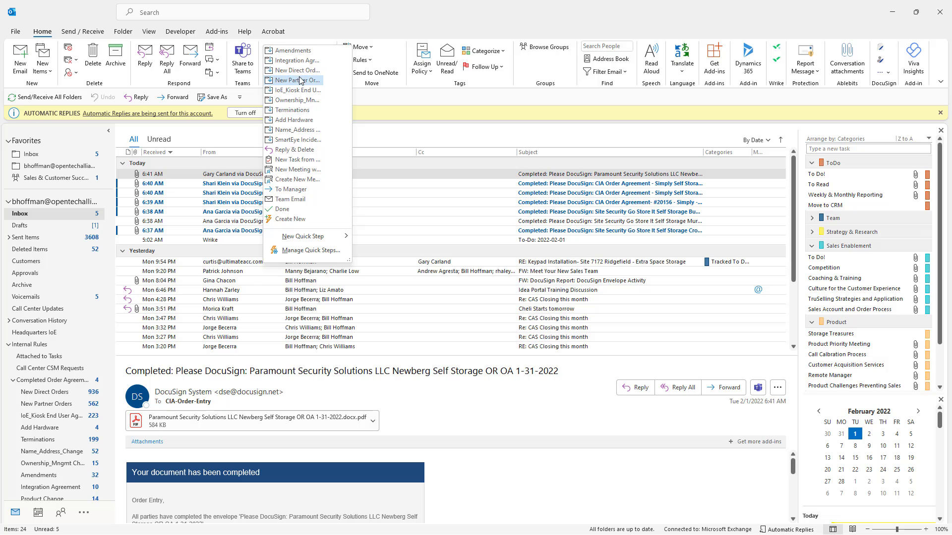
pyautogui.press('Escape')
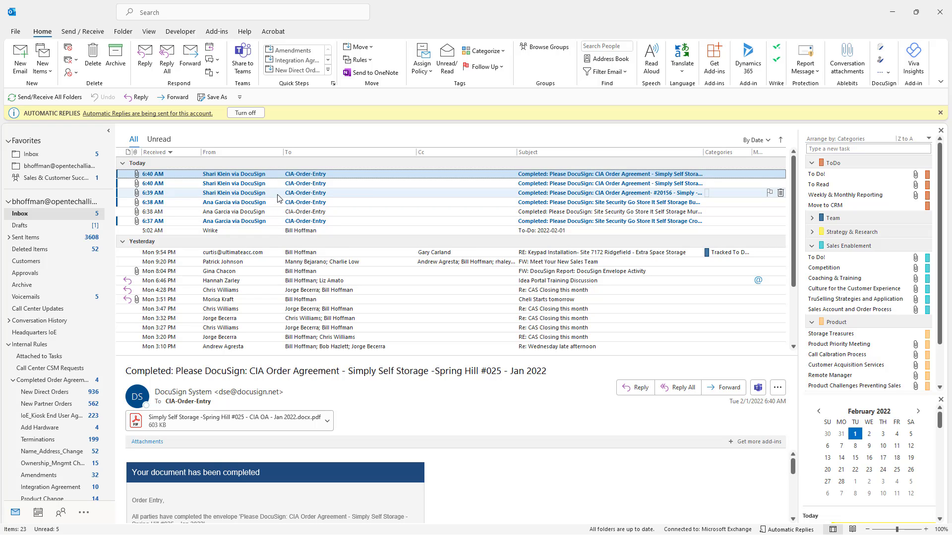
pyautogui.keyDown('shift'); pyautogui.click(277, 196); pyautogui.keyUp('shift')
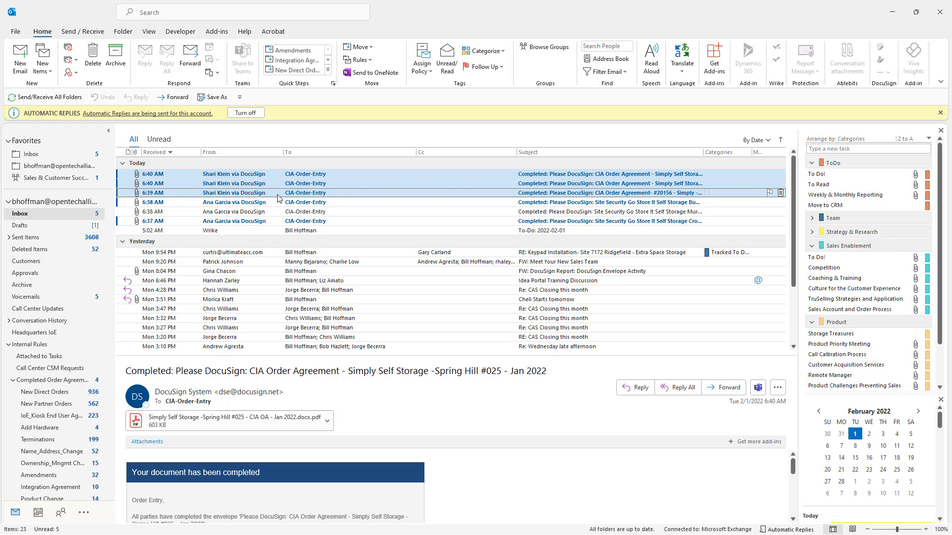
pyautogui.click(311, 74)
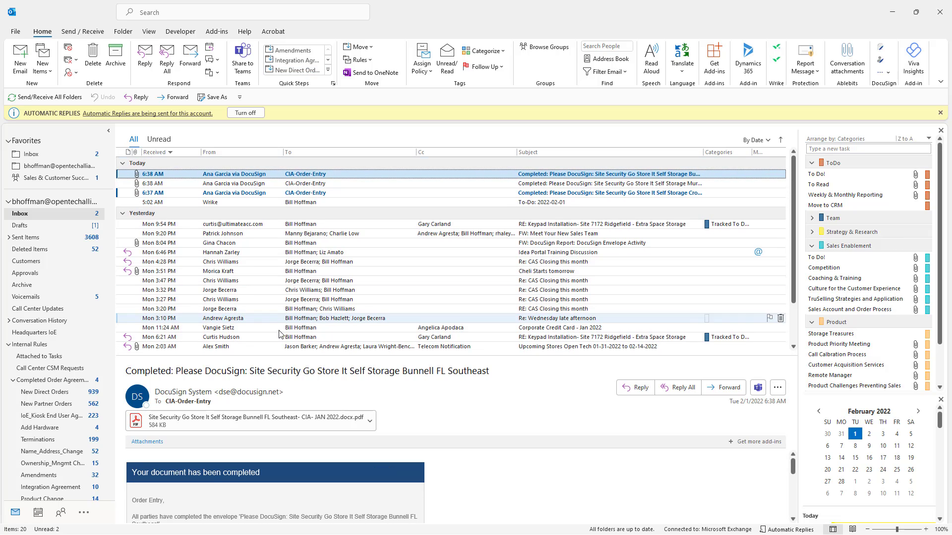
# Step: Select the three Site Security Go Store It Self Storage emails and run the New Partner Orders quick step on them
pyautogui.click(292, 184)
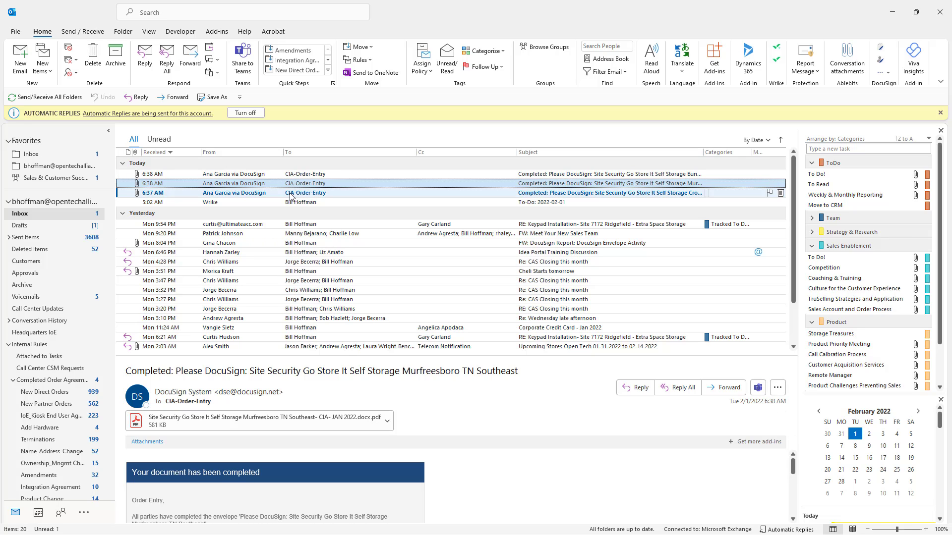
pyautogui.click(290, 194)
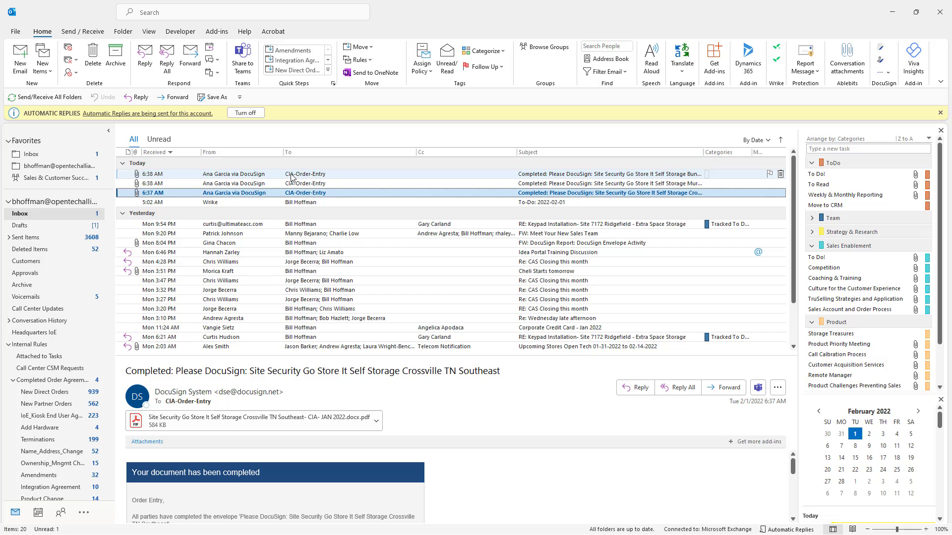
pyautogui.keyDown('shift'); pyautogui.click(291, 174); pyautogui.keyUp('shift')
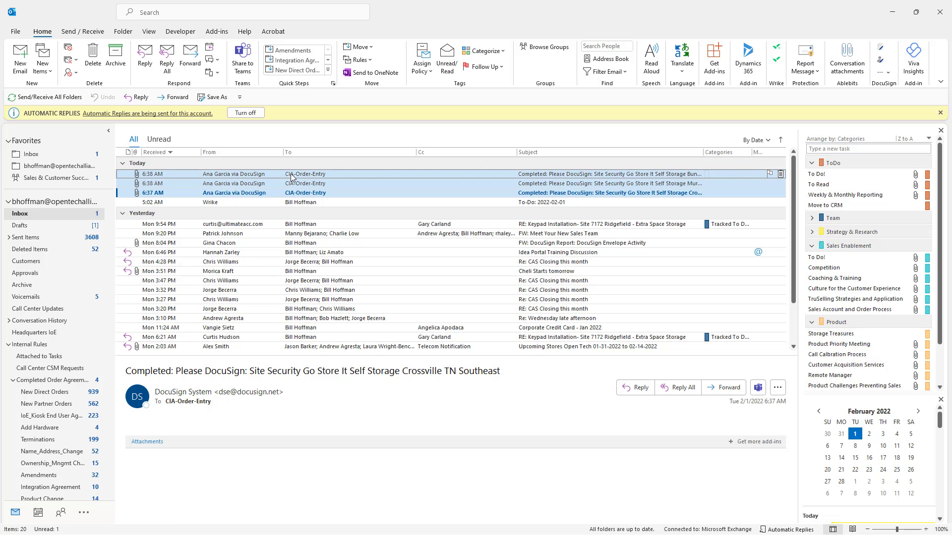
pyautogui.click(328, 70)
pyautogui.click(308, 80)
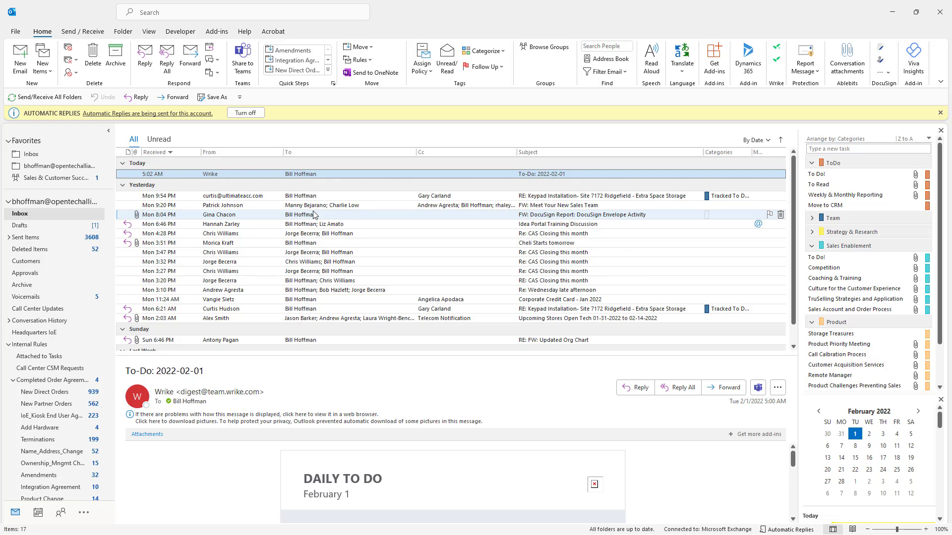
pyautogui.click(328, 71)
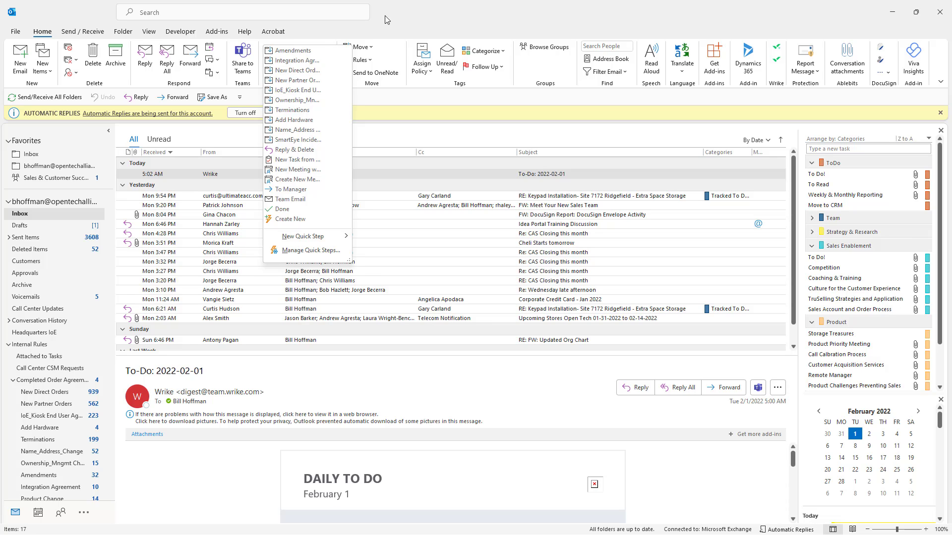
pyautogui.click(424, 22)
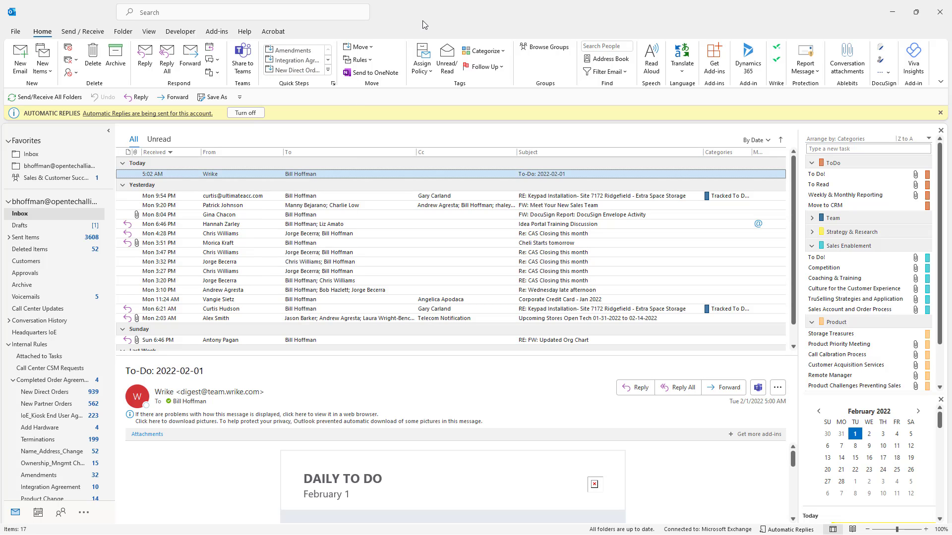